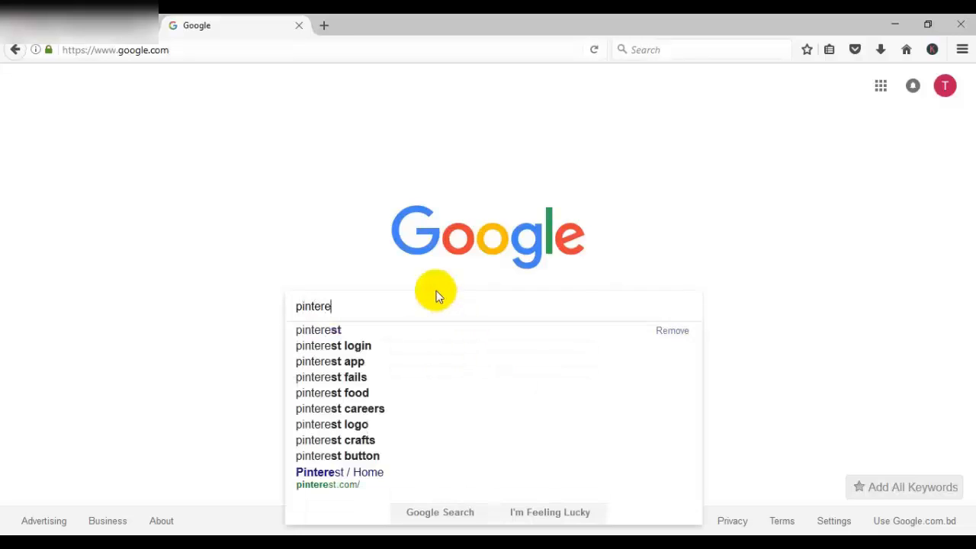
- Open Pinterest from a Google search for pinterest and sign up with Google, allowing the requested account access
click(344, 335)
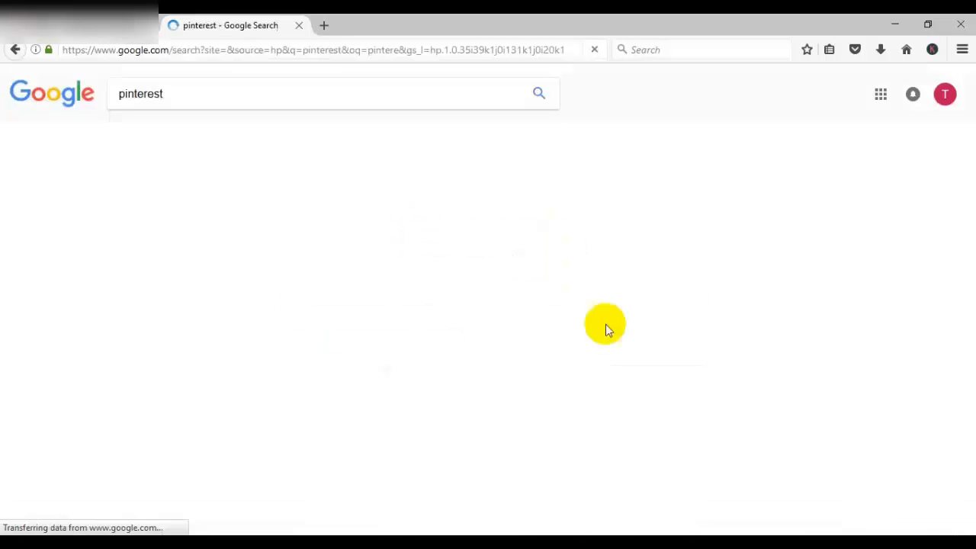
click(207, 195)
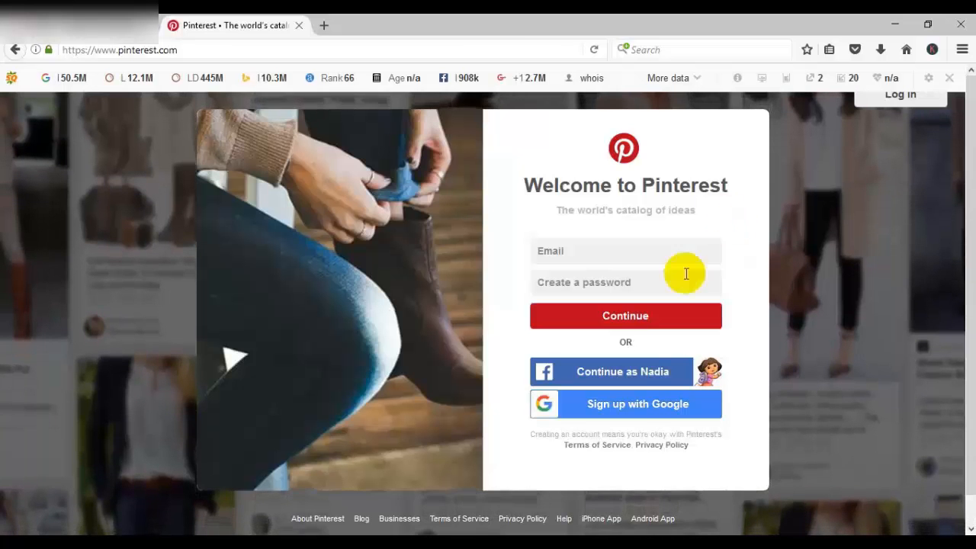
click(640, 412)
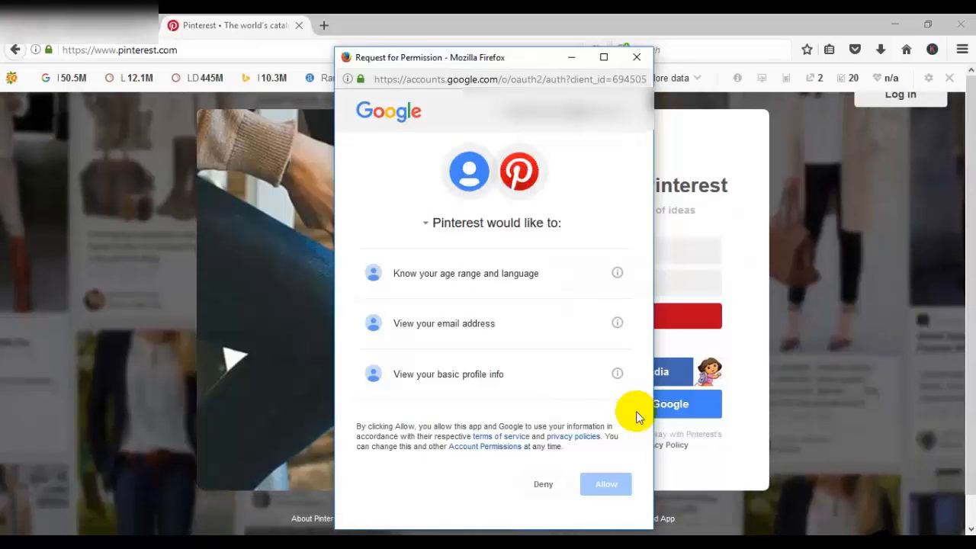
click(601, 480)
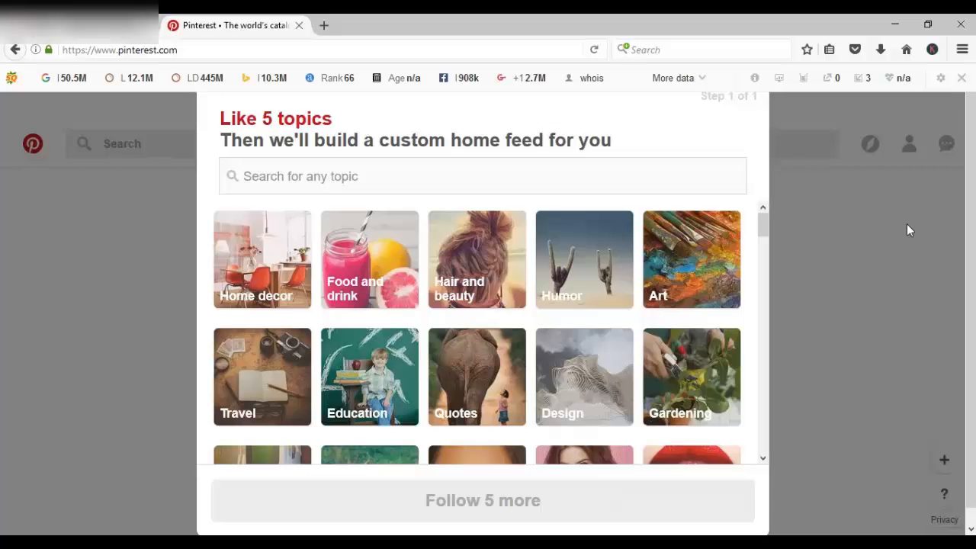
- Follow the topics Art, Hair and beauty, Travel, Education and Design, and finish the topic selection
click(689, 260)
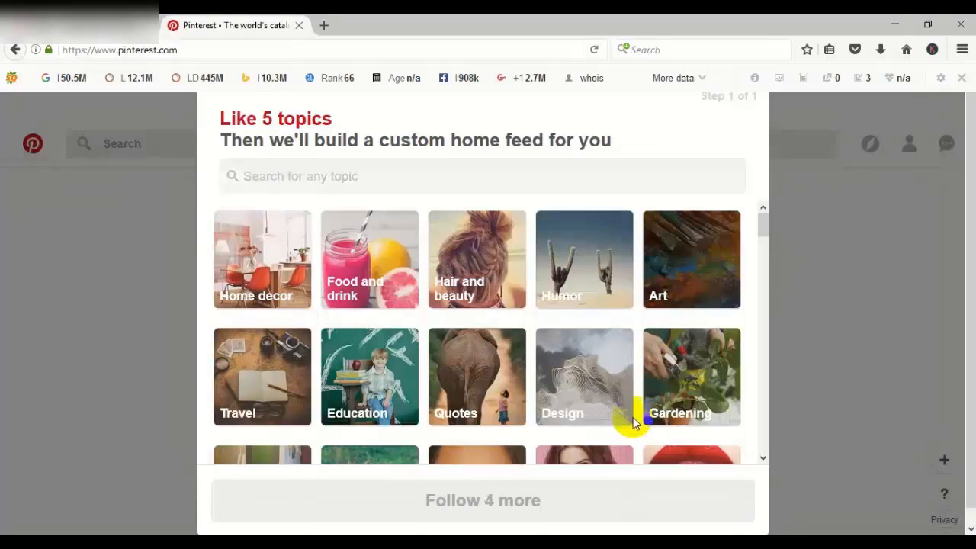
click(494, 305)
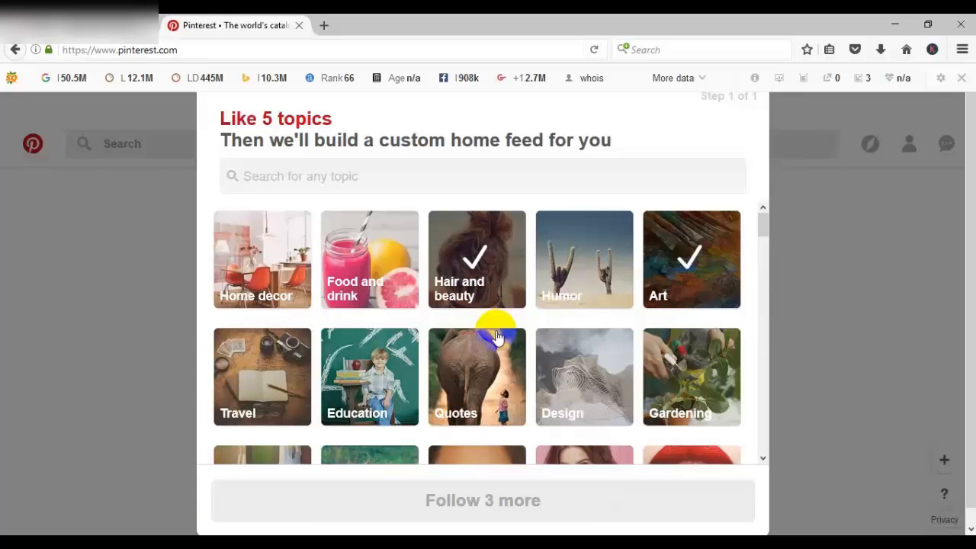
click(251, 403)
click(350, 411)
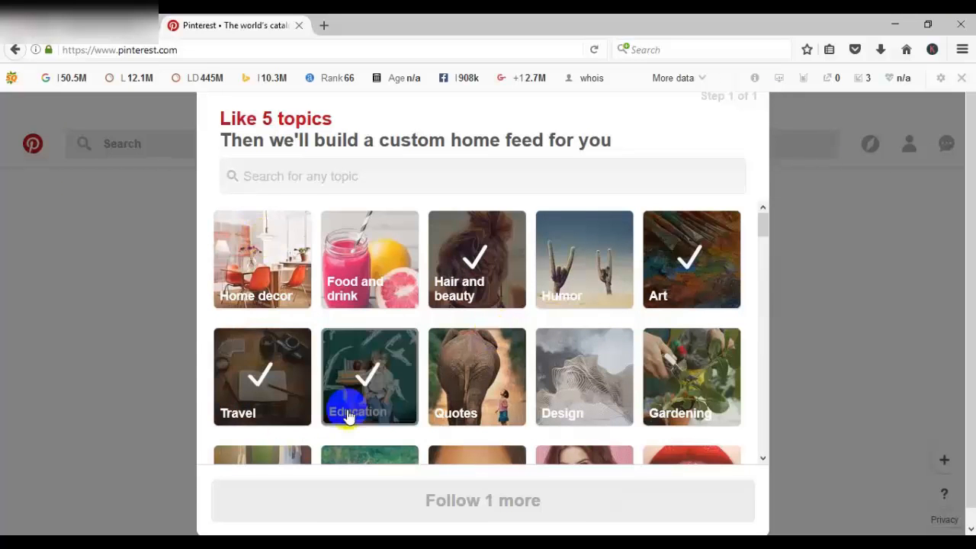
click(600, 383)
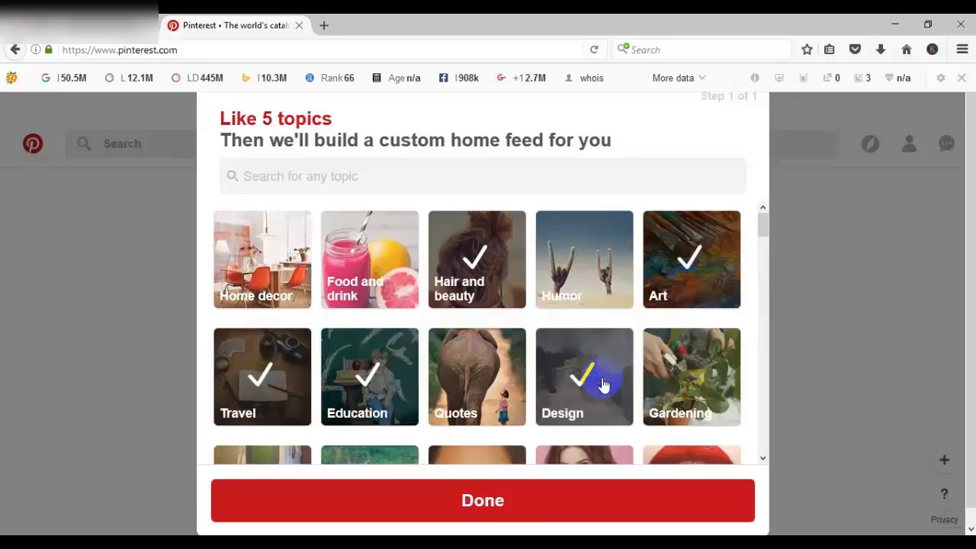
click(524, 501)
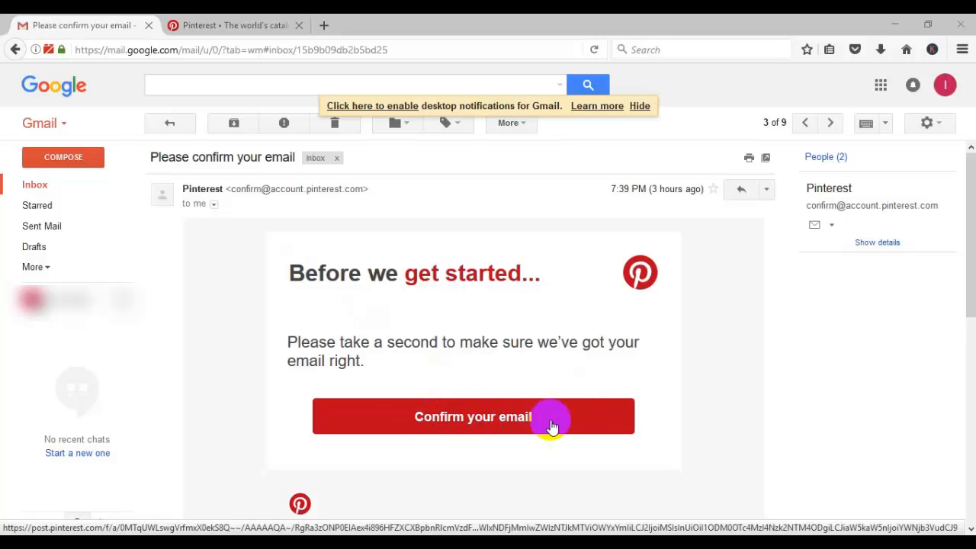
- Switch to Gmail and confirm the email address from Pinterest's "Please confirm your email" message
scroll(503, 381, down, 2)
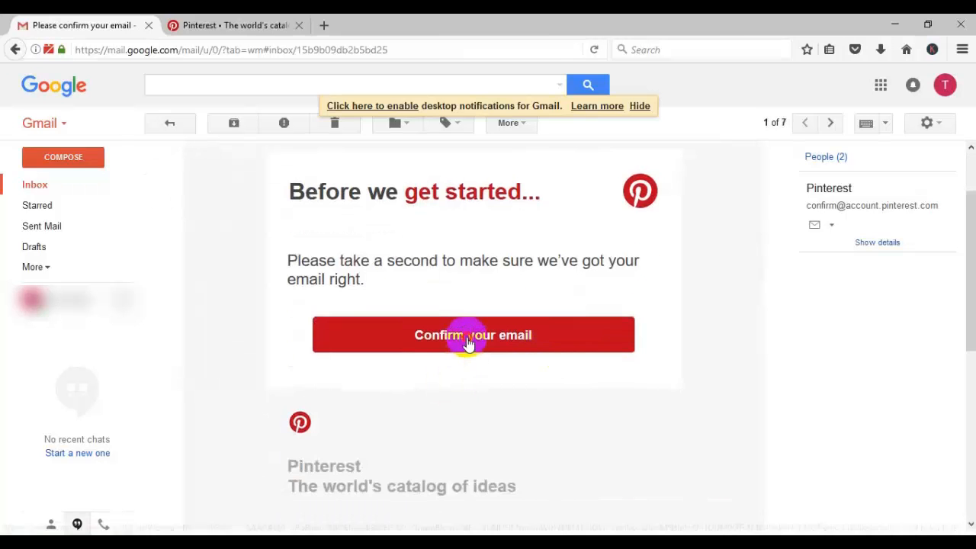
click(467, 337)
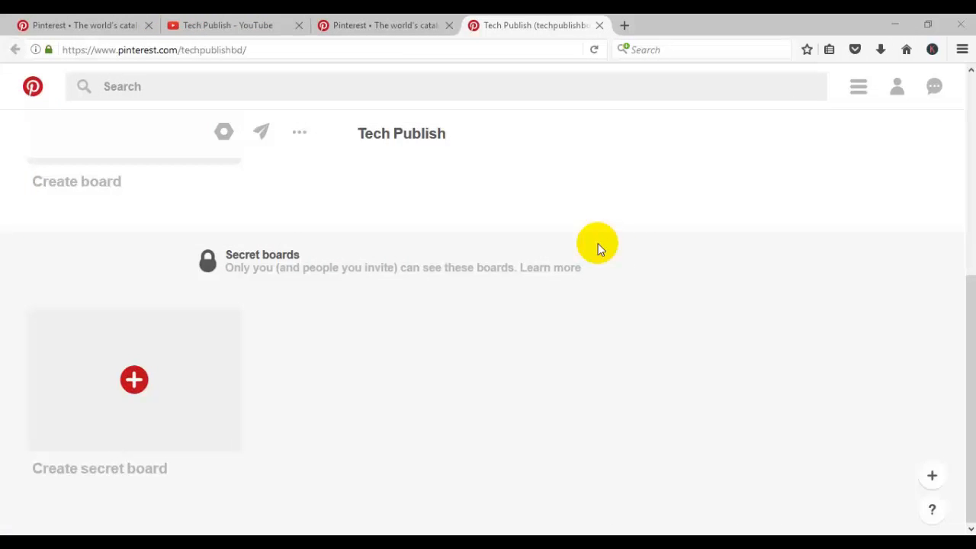
- Open the account settings from the profile page and set the country to Bangladesh and the gender to Female
click(217, 135)
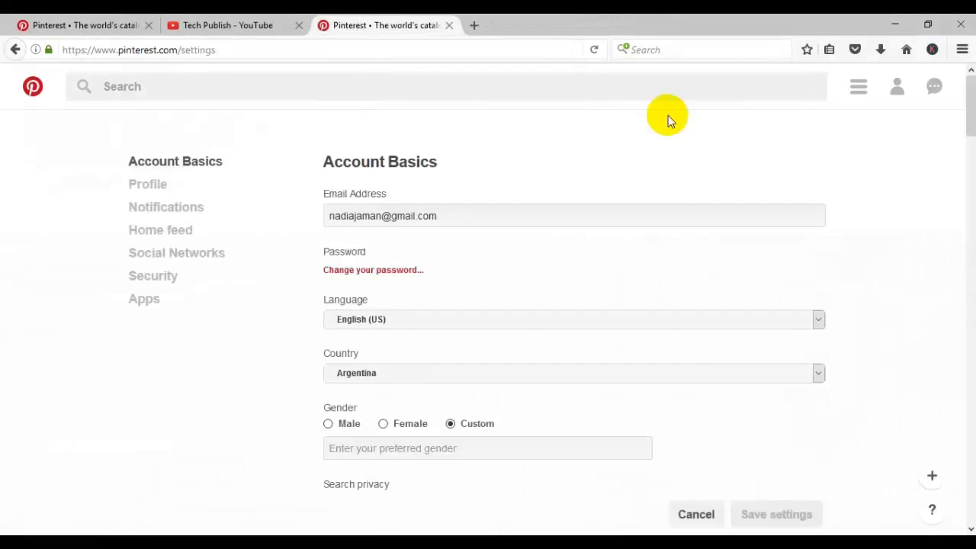
scroll(661, 129, down, 2)
scroll(661, 135, down, 1)
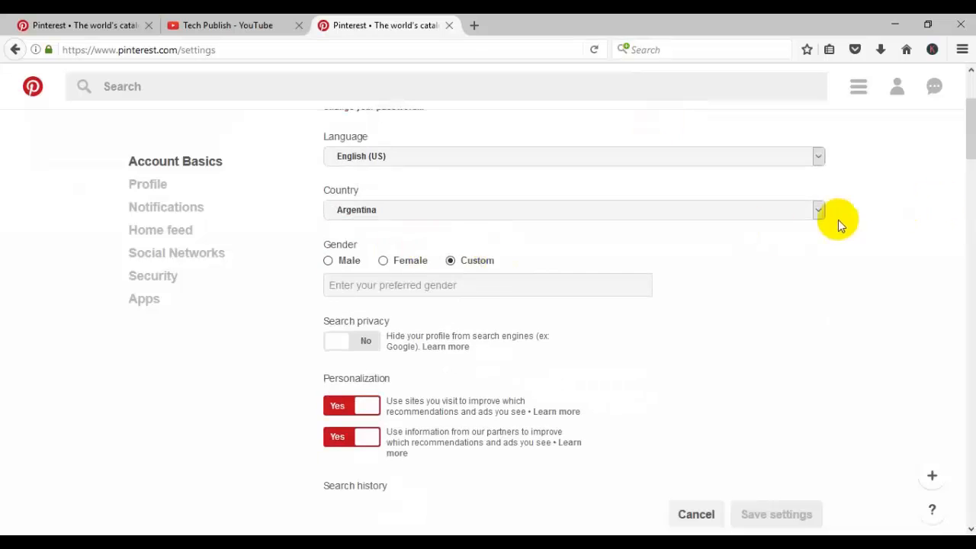
click(818, 210)
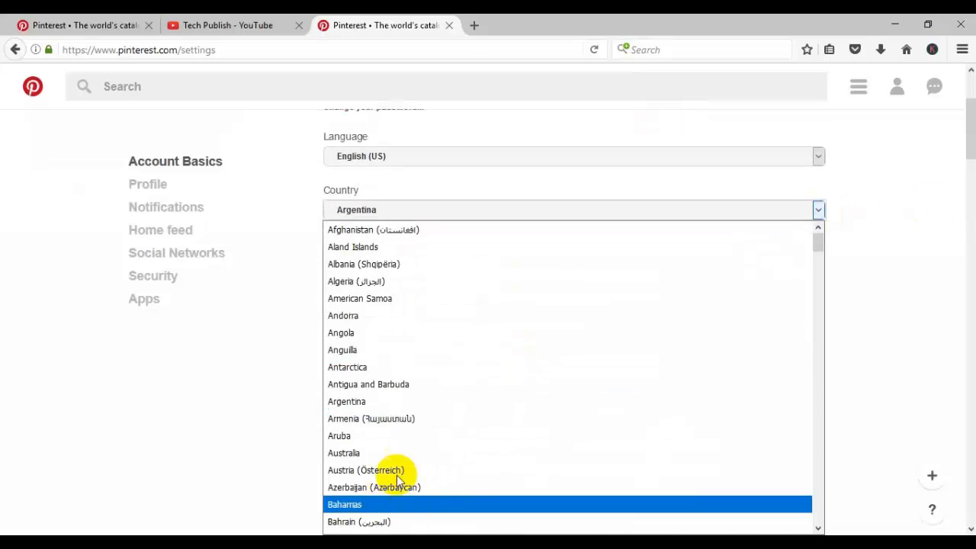
scroll(424, 446, down, 1)
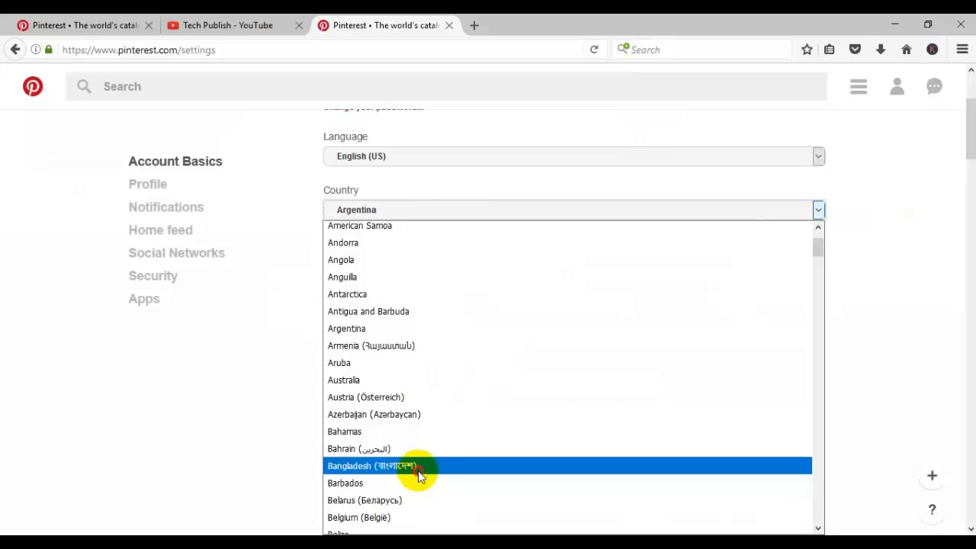
click(420, 468)
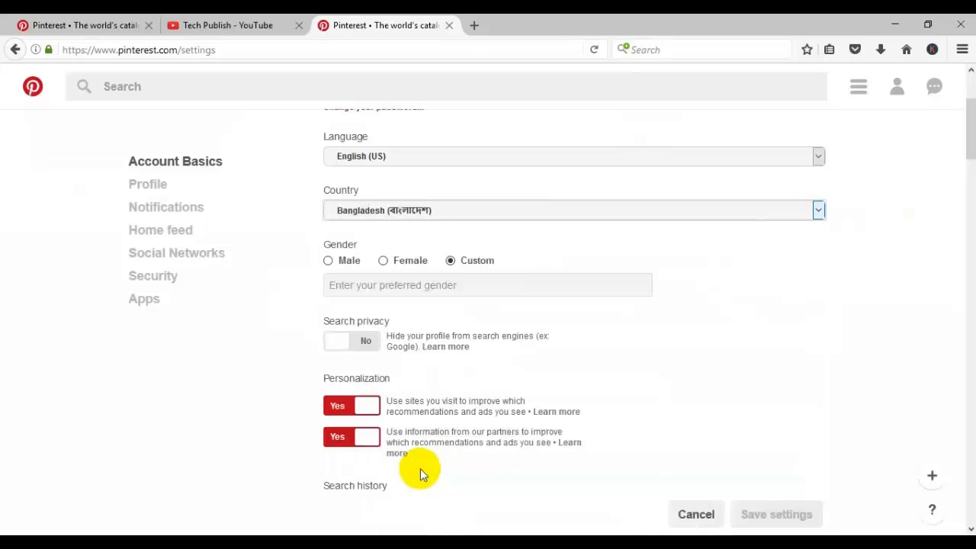
click(383, 261)
- Review the first and last name fields in the Profile section of the settings
scroll(621, 322, down, 3)
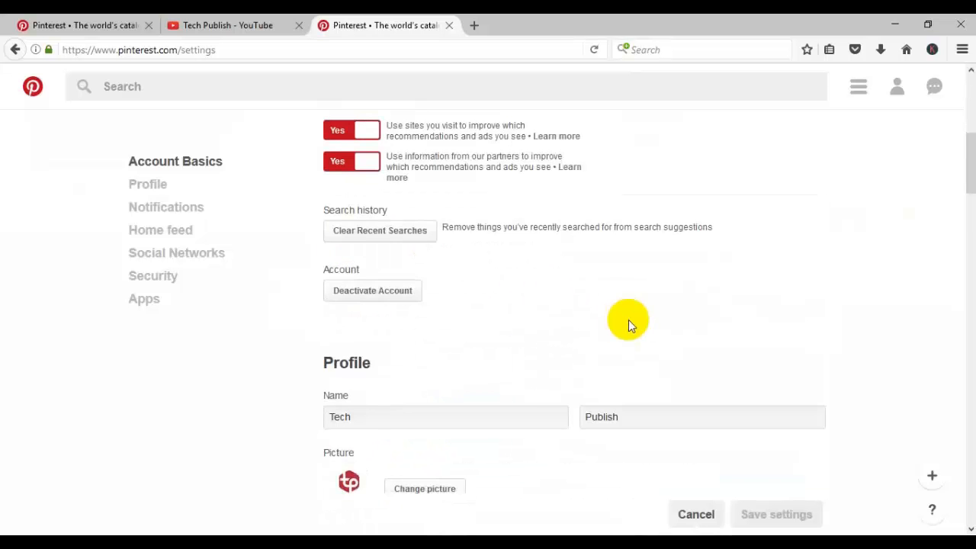
scroll(629, 320, down, 1)
scroll(628, 320, down, 2)
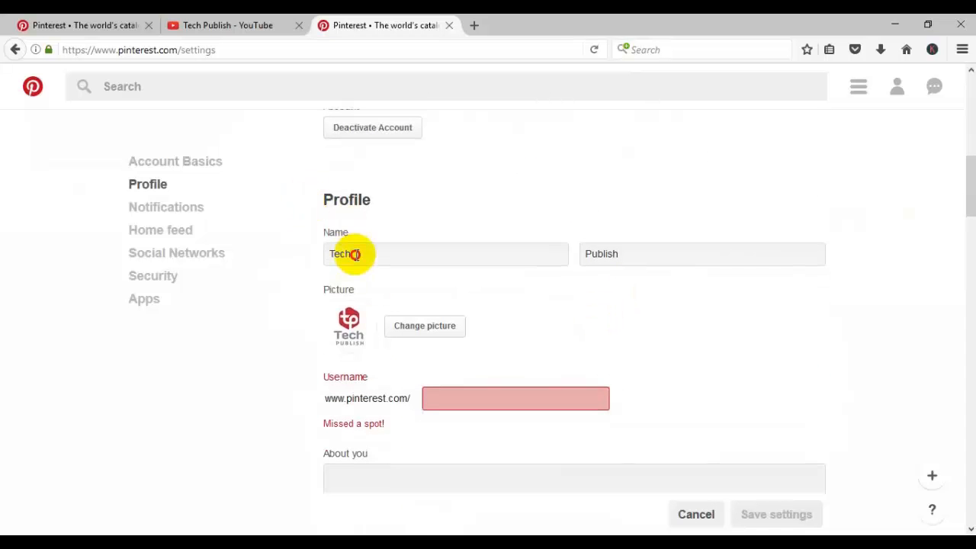
double_click(348, 253)
click(401, 264)
double_click(629, 257)
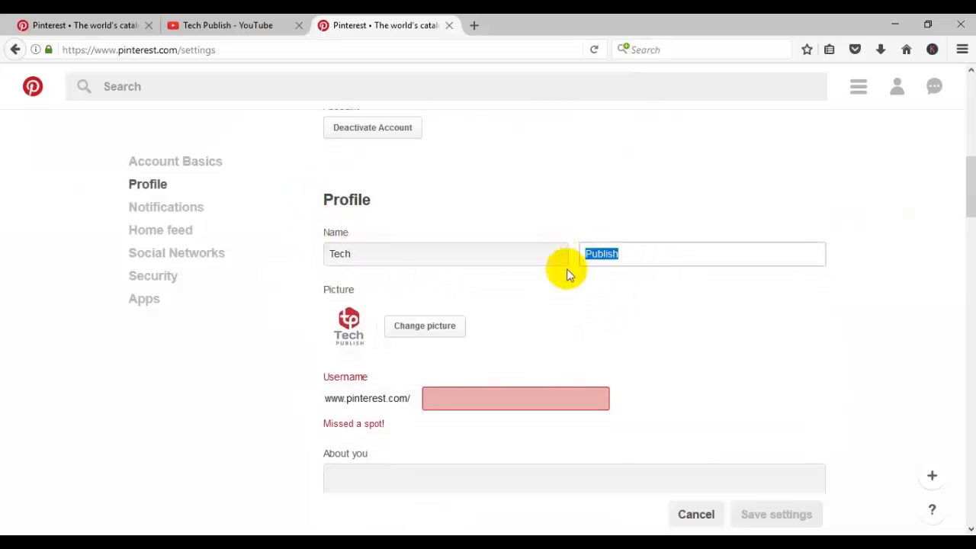
click(617, 298)
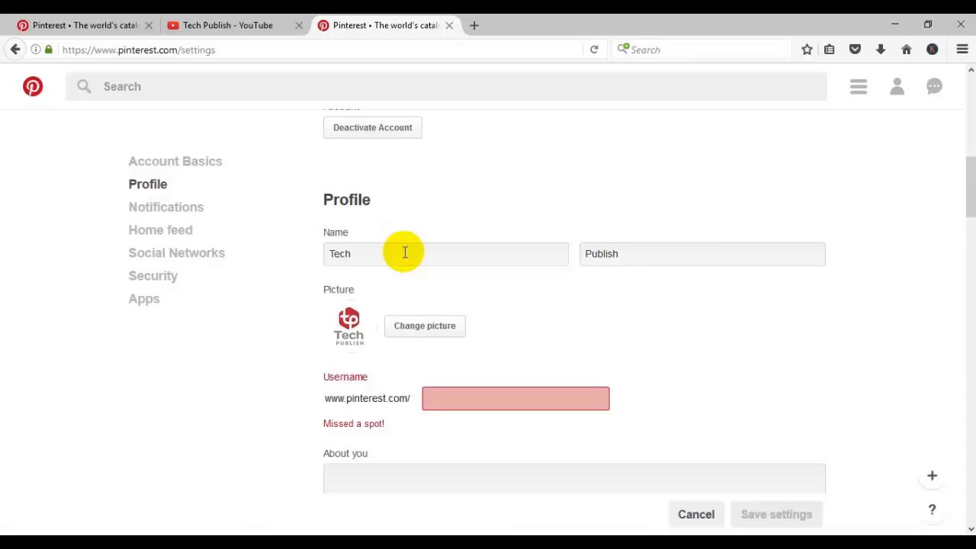
- Try to change the profile picture and enter a username in the Profile section
scroll(503, 328, down, 4)
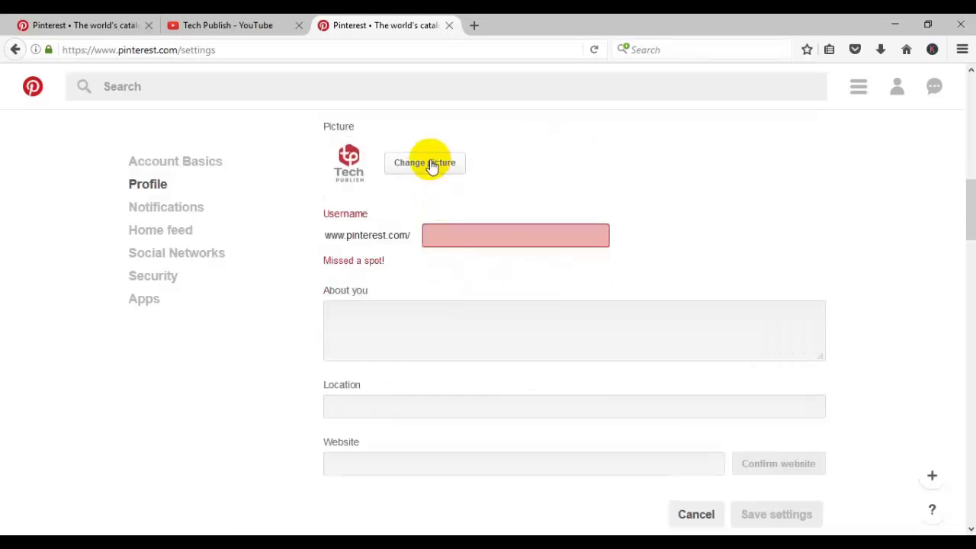
click(431, 165)
click(366, 312)
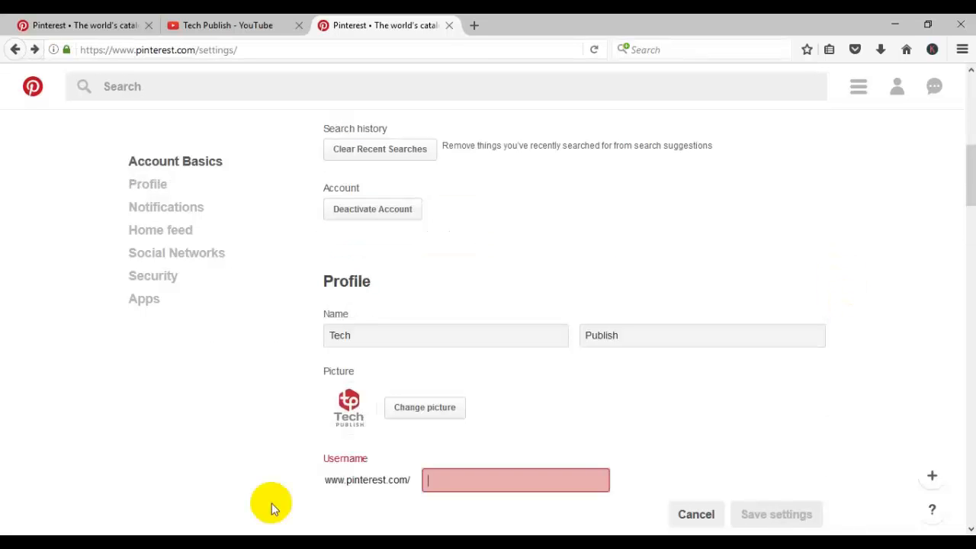
text(t)
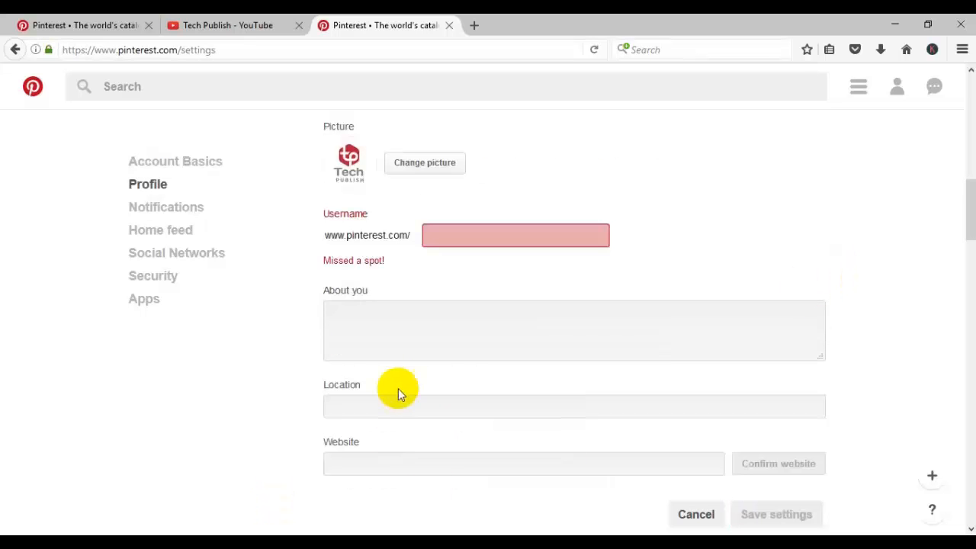
- Set About you to "I have opened this channel just for tips on technology issues. So that you can easily get all the information about technology."
click(449, 333)
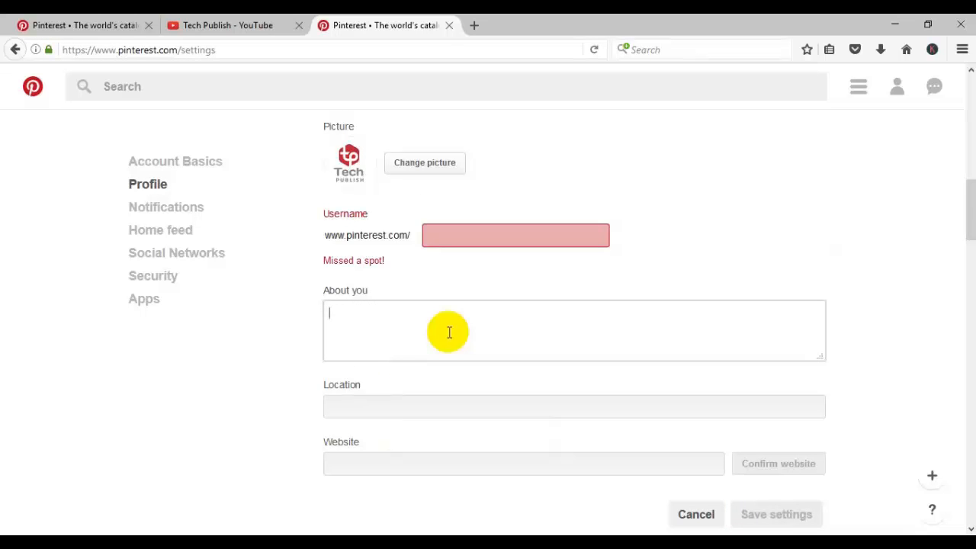
text(I have opened this channel just for tips on technology issues. So that you can easily get all the information about technology.)
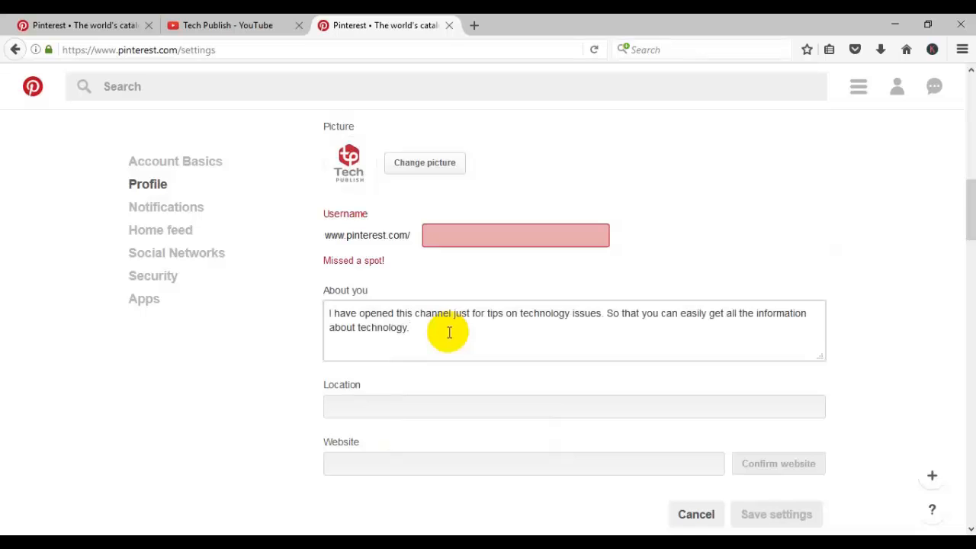
- Set the profile location to Dhaka, Bangladesh and the website to the Tech Publish YouTube channel URL
scroll(450, 247, down, 4)
scroll(448, 243, up, 3)
click(412, 323)
text(Dhaka, Bang)
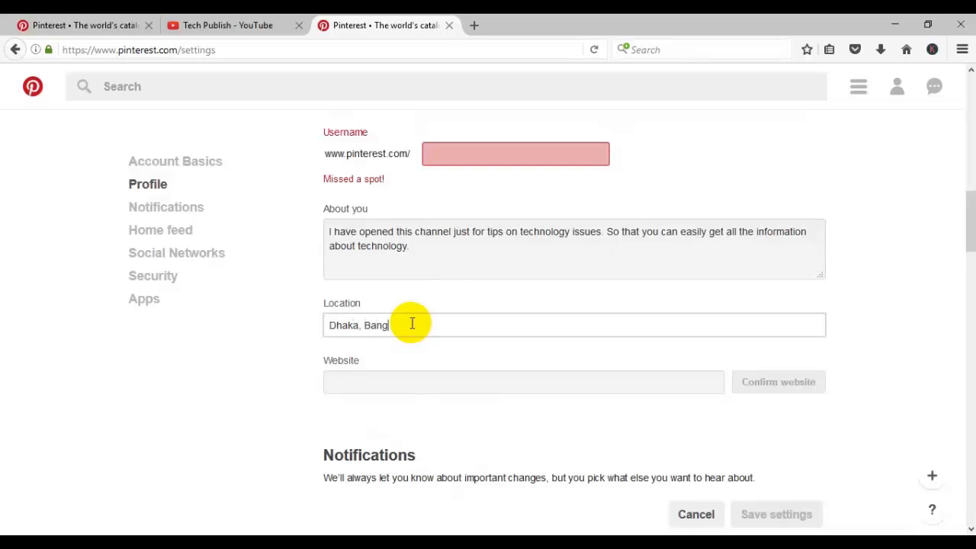
text(ladesh)
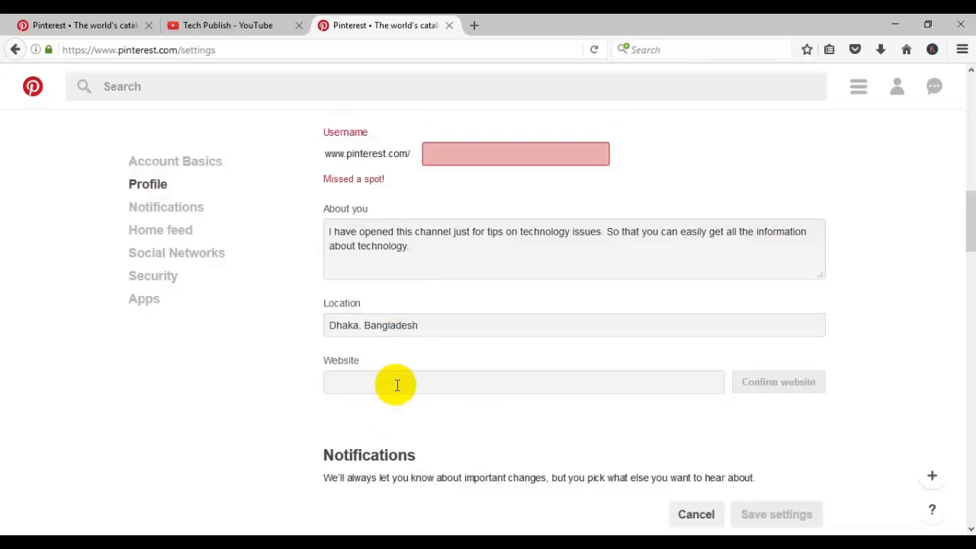
click(395, 385)
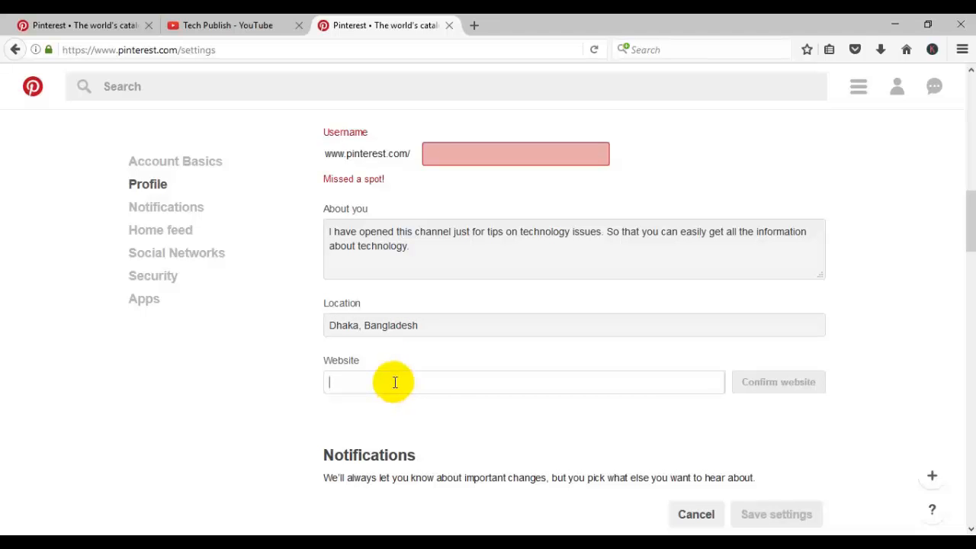
text(https://www.youtube.com/channel/UCh0jLiKHtj8deNDRjKoPKqRw)
- Look over the Social Networks connection options and save the account settings
scroll(427, 350, down, 10)
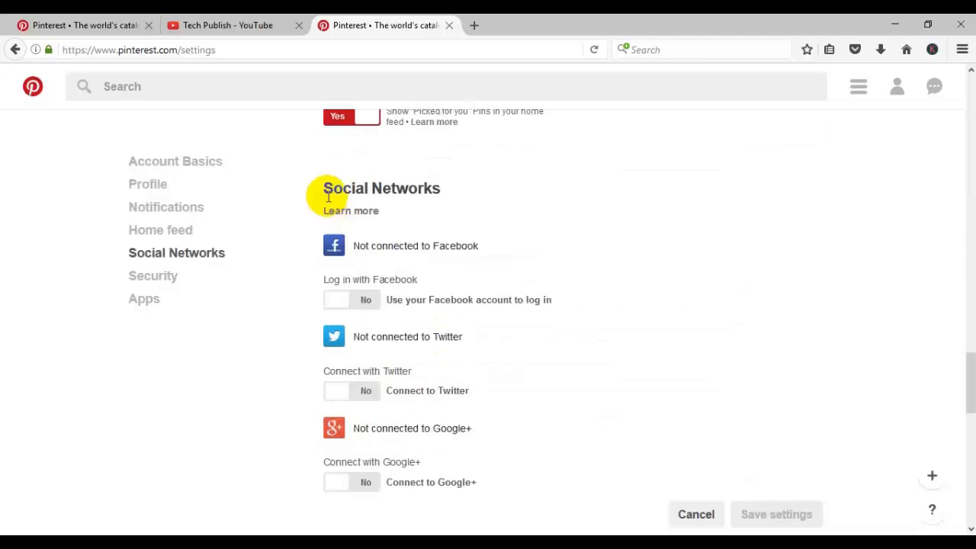
triple_click(444, 188)
click(516, 193)
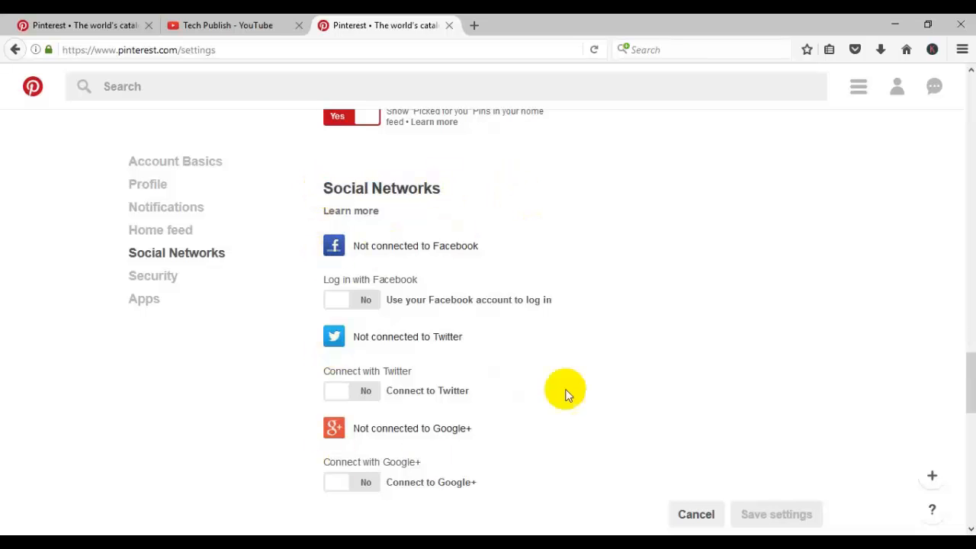
scroll(565, 393, down, 4)
scroll(564, 388, up, 2)
scroll(568, 381, down, 2)
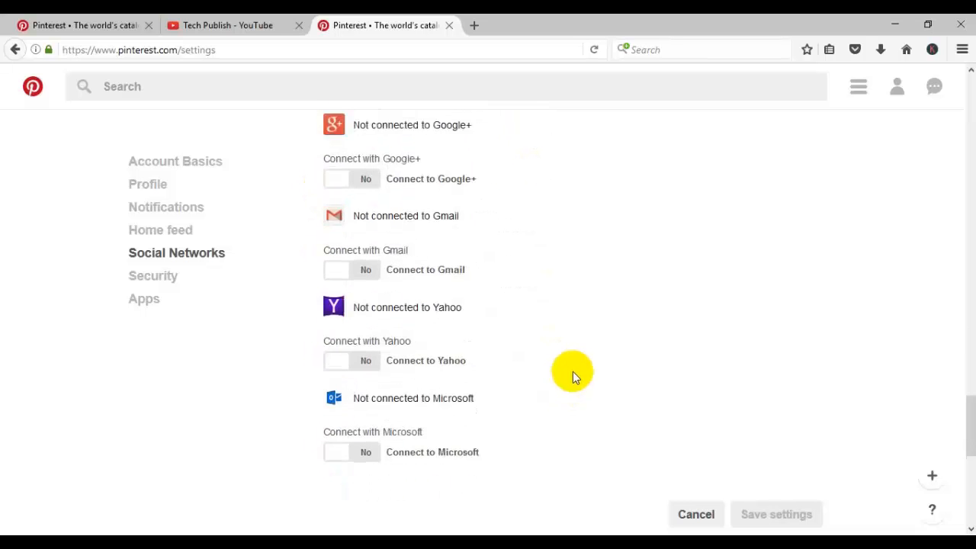
scroll(572, 373, down, 5)
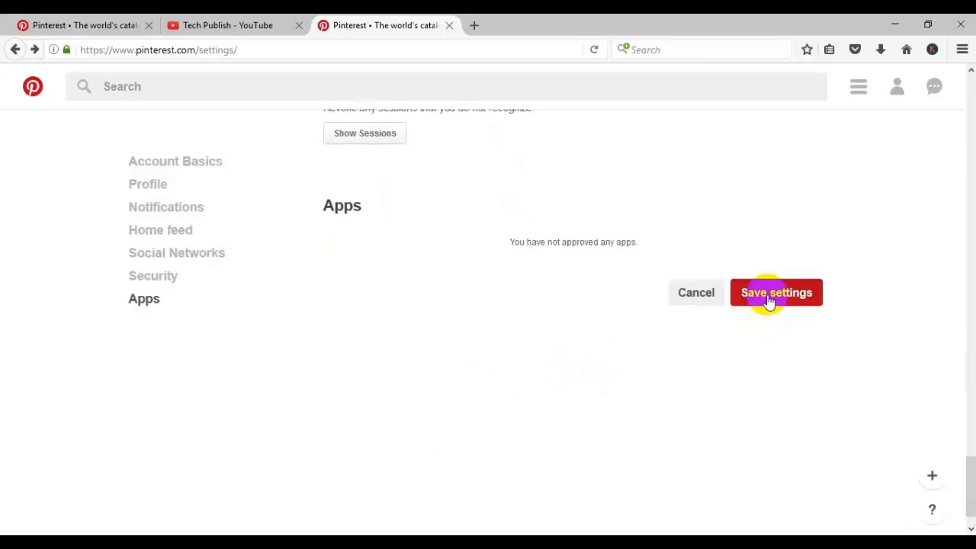
click(769, 297)
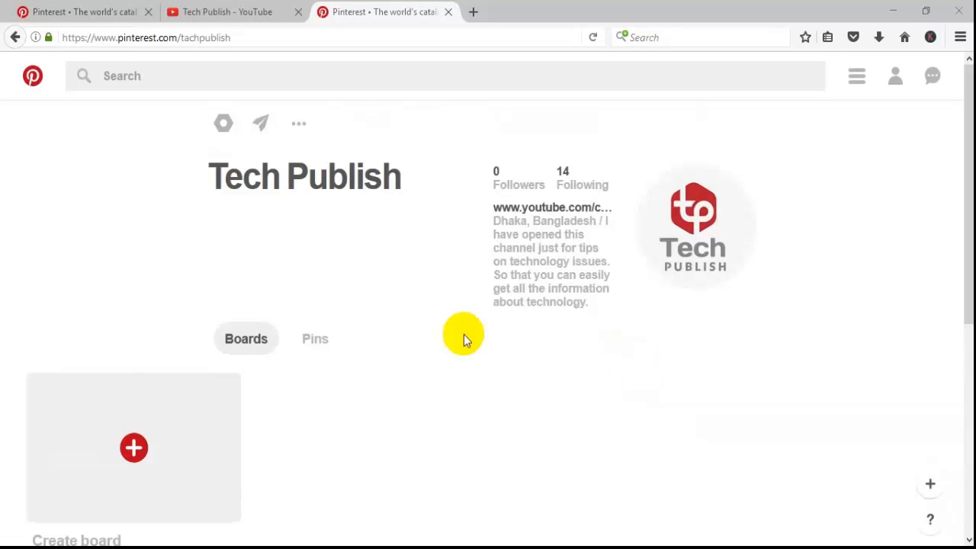
- Create a board named "Tech News" with the Secret option set to No
scroll(464, 335, down, 3)
click(152, 279)
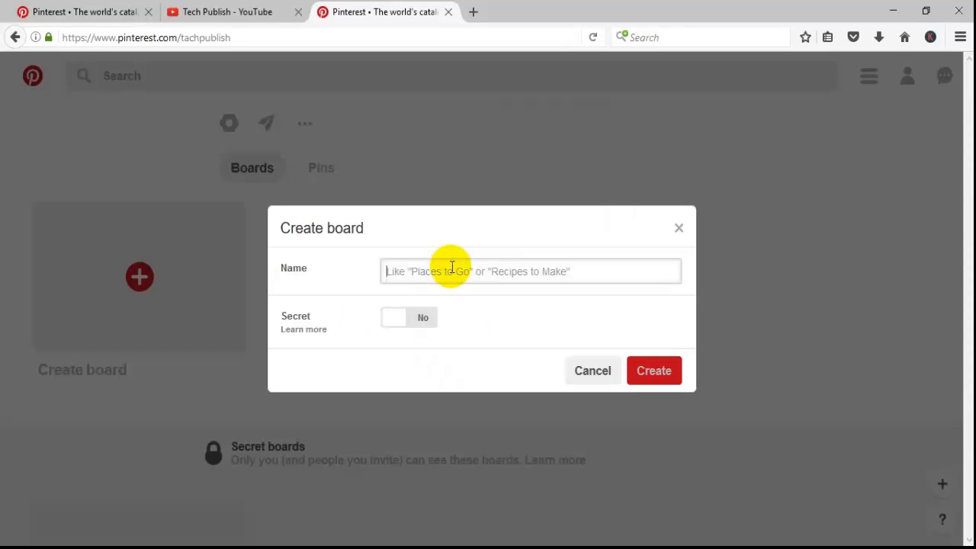
text(Tech News)
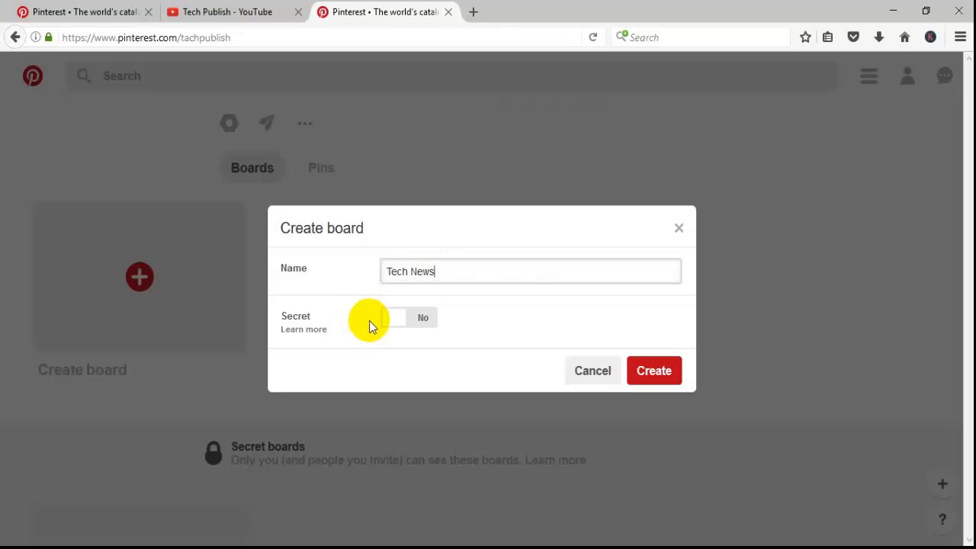
click(390, 321)
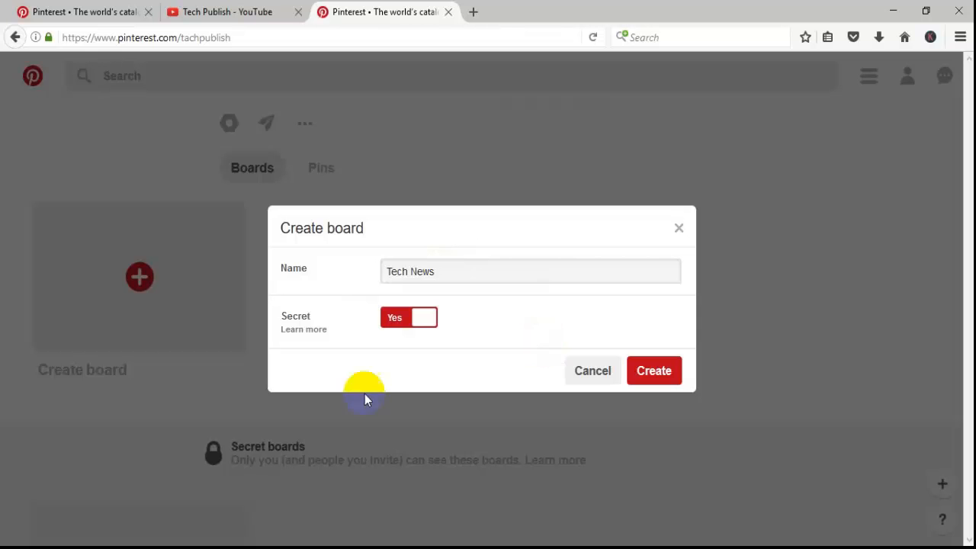
click(423, 319)
click(654, 372)
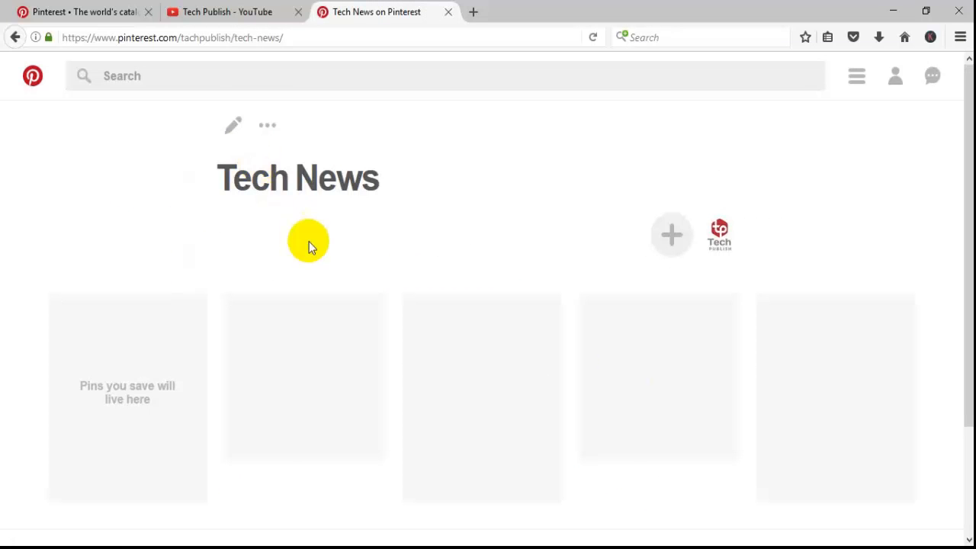
- Give the Tech News board the description "The Tech Publish Channel will help you to move forward with technology." and the category Technology, and save
click(234, 126)
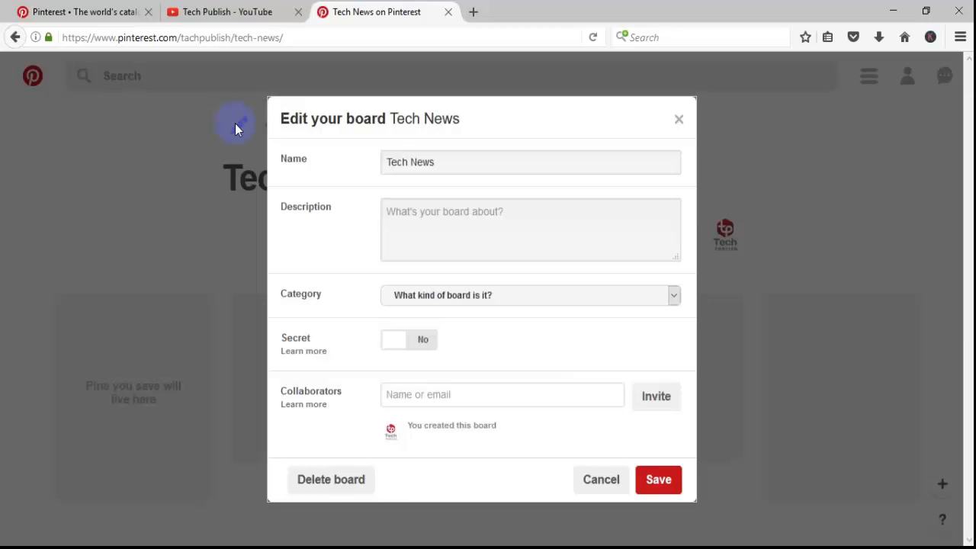
drag(442, 161, 386, 161)
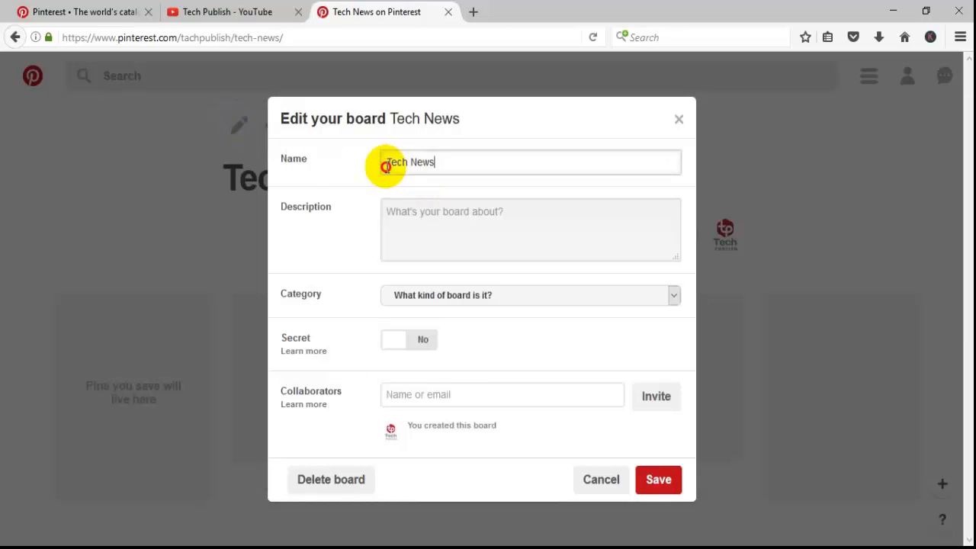
click(419, 230)
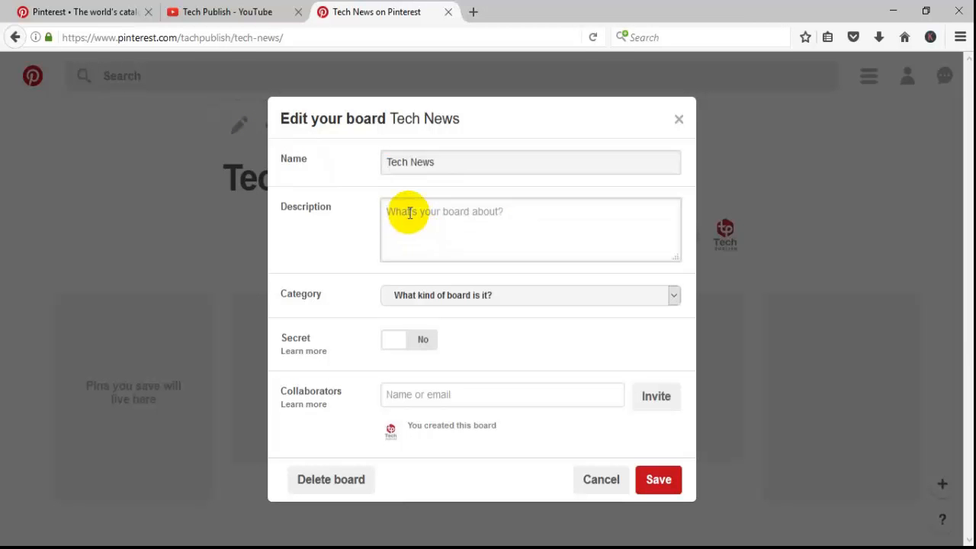
text(The Tech Publish Channel will help you to move forward with technology.)
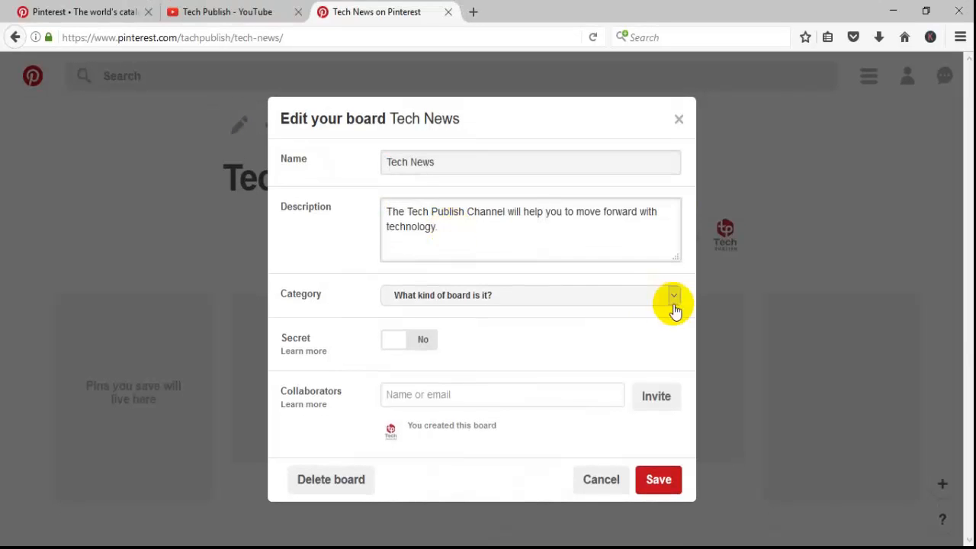
click(674, 295)
scroll(558, 370, down, 6)
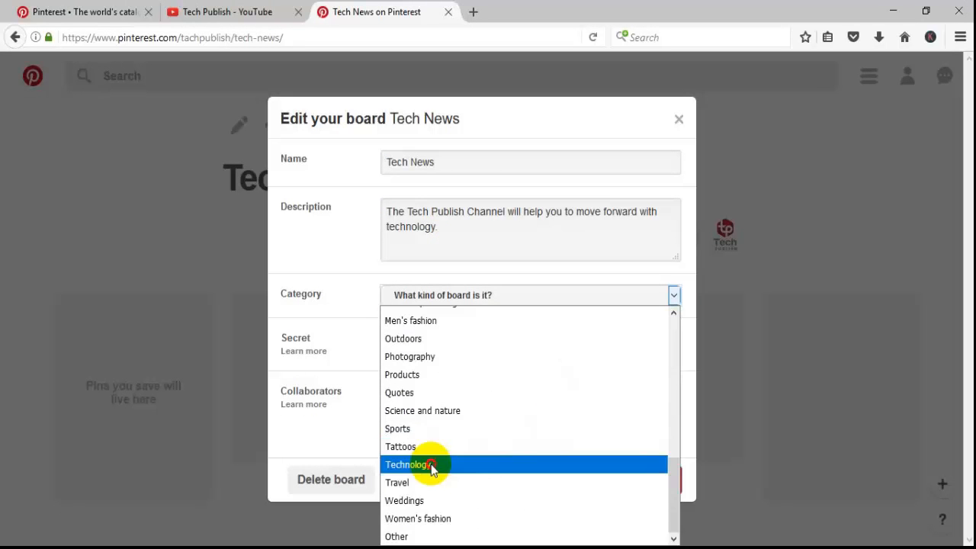
click(431, 465)
click(660, 480)
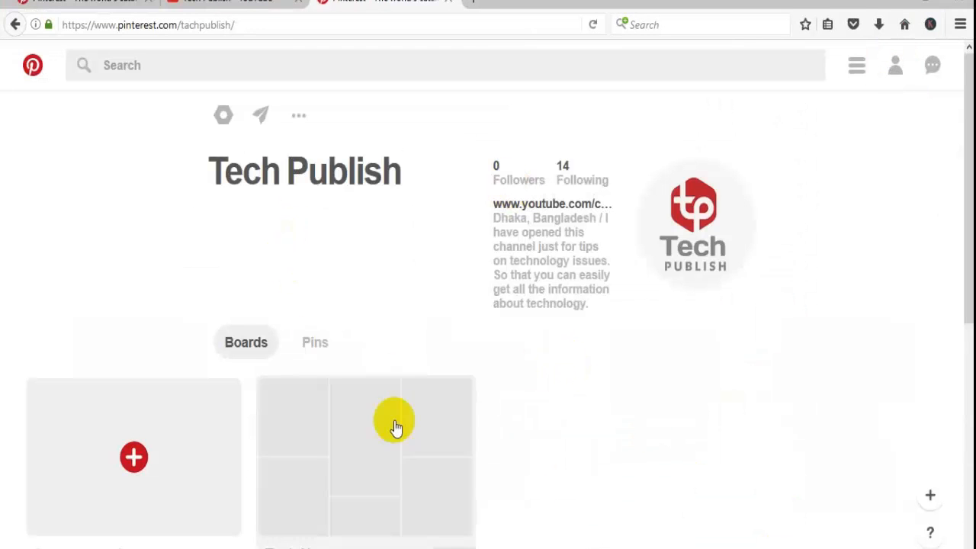
- Search Pinterest for "technology in the classroom" from the recent searches
scroll(474, 414, down, 1)
scroll(477, 414, up, 1)
click(226, 65)
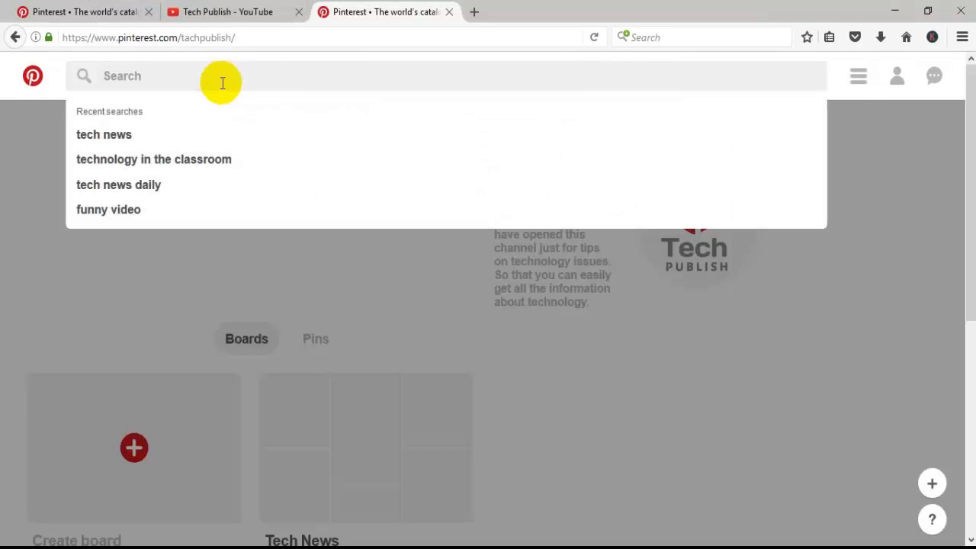
click(170, 160)
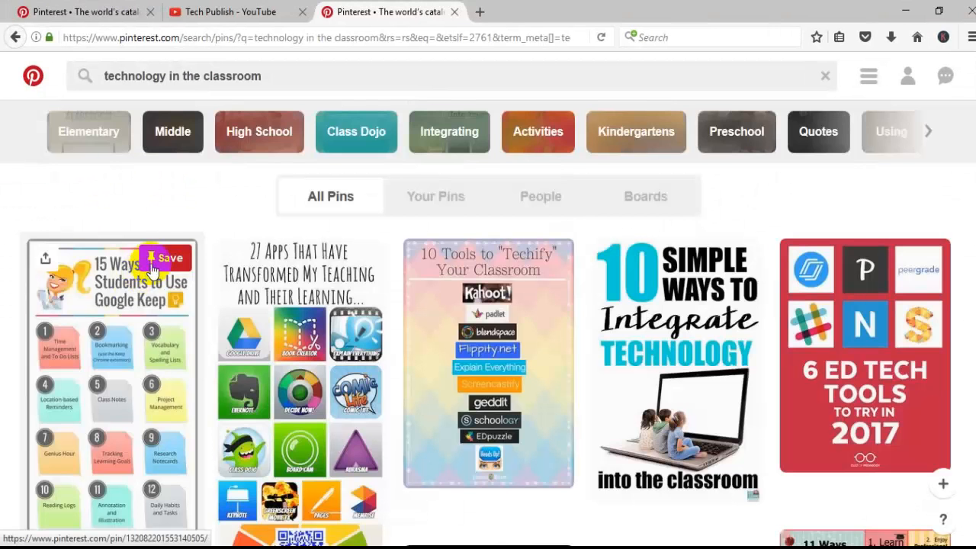
- Save the "15 Ways for Students to Use Google Keep" pin to the Tech News board and follow Shake Up Learning
click(160, 263)
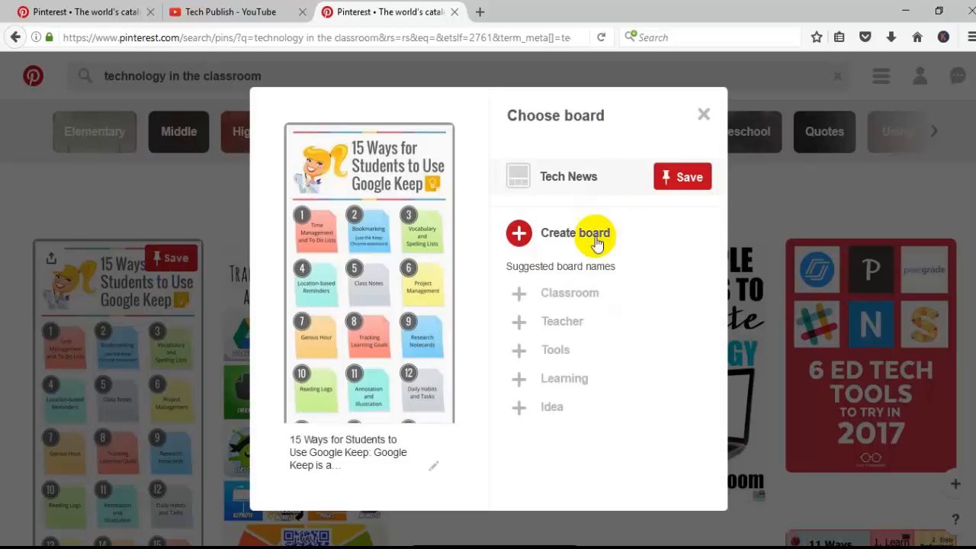
click(675, 178)
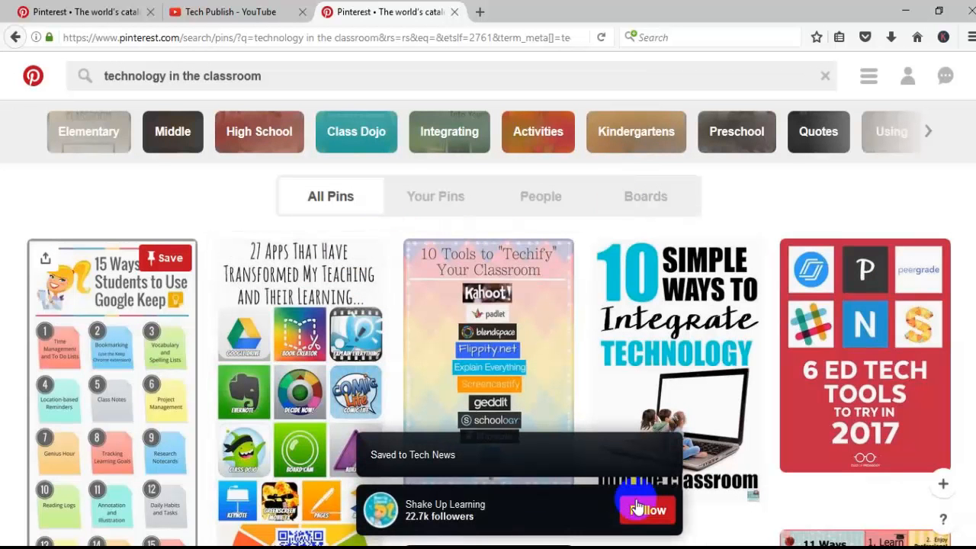
click(642, 509)
- Save the "27 Apps That Have Transformed My Teaching" and "10 Tools to Techify Your Classroom" pins to the Tech News board
click(358, 259)
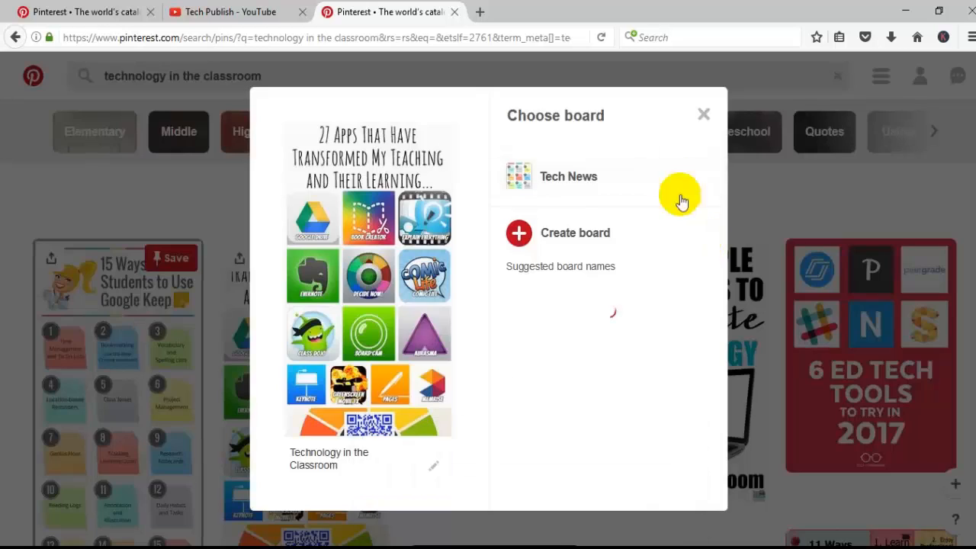
click(679, 174)
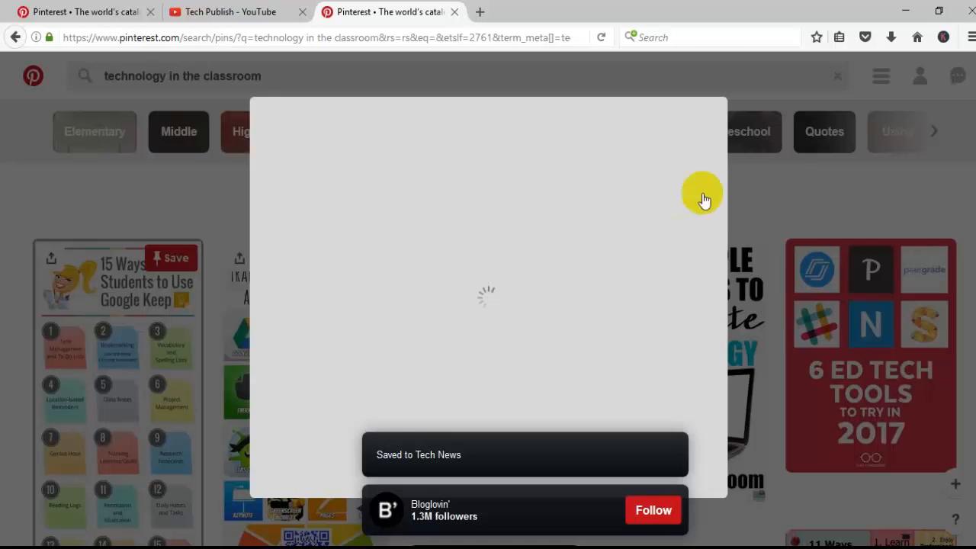
click(689, 184)
- Save the "10 Simple Ways to Integrate Technology" pin to Tech News and follow the suggested Technology in the Classroom-#TIC board
click(736, 258)
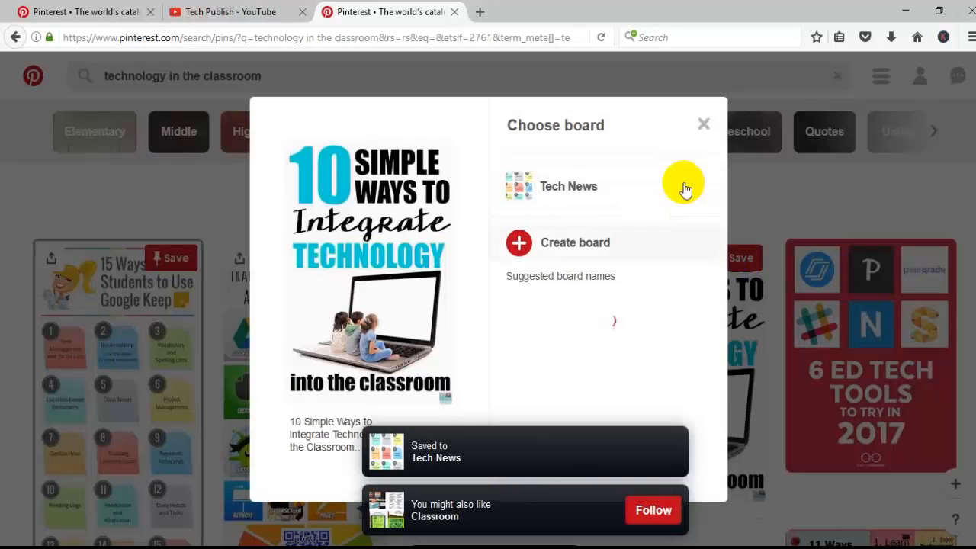
click(686, 185)
click(647, 510)
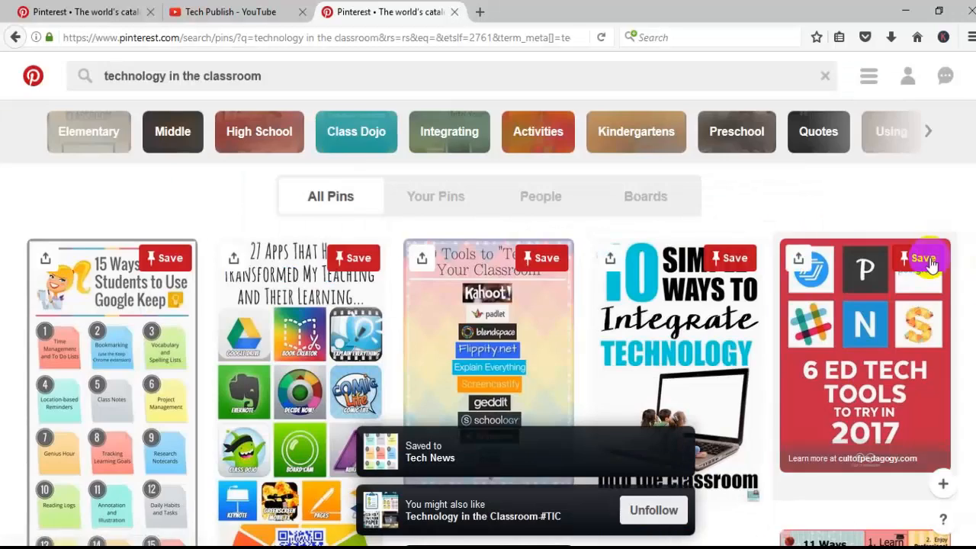
- Save the "6 Ed Tech Tools to Try in 2017" pin to the Tech News board and follow the suggestion offered with it
click(923, 259)
click(686, 186)
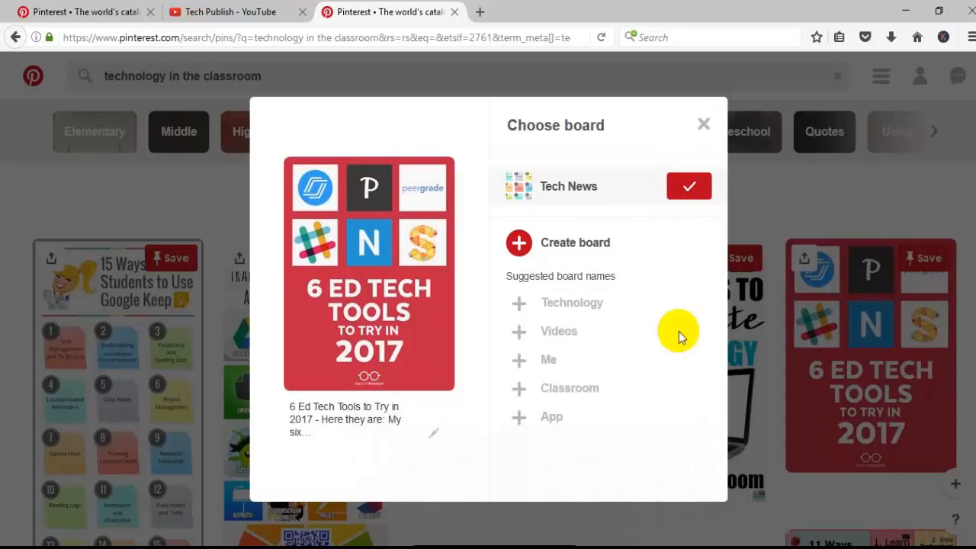
click(648, 510)
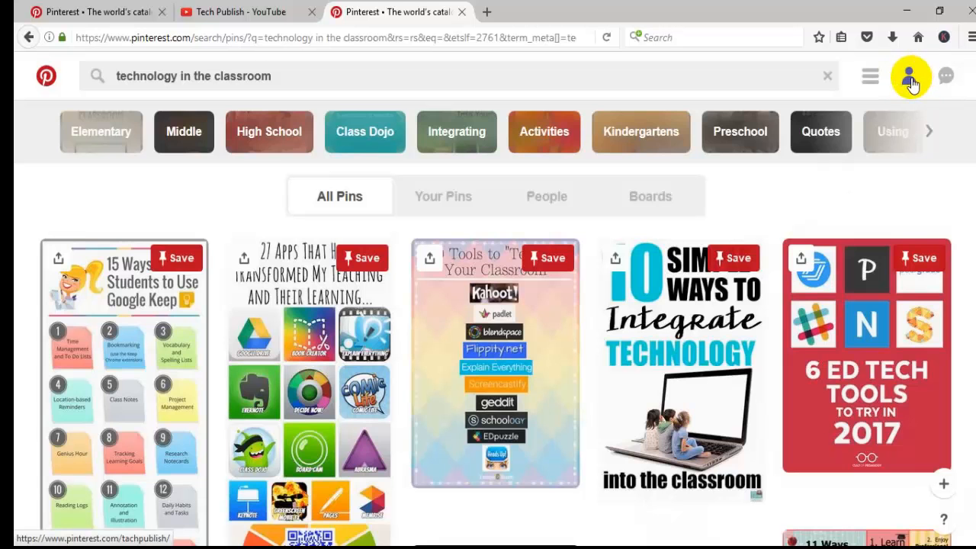
- Open the Tech Publish profile page to view its boards
click(910, 79)
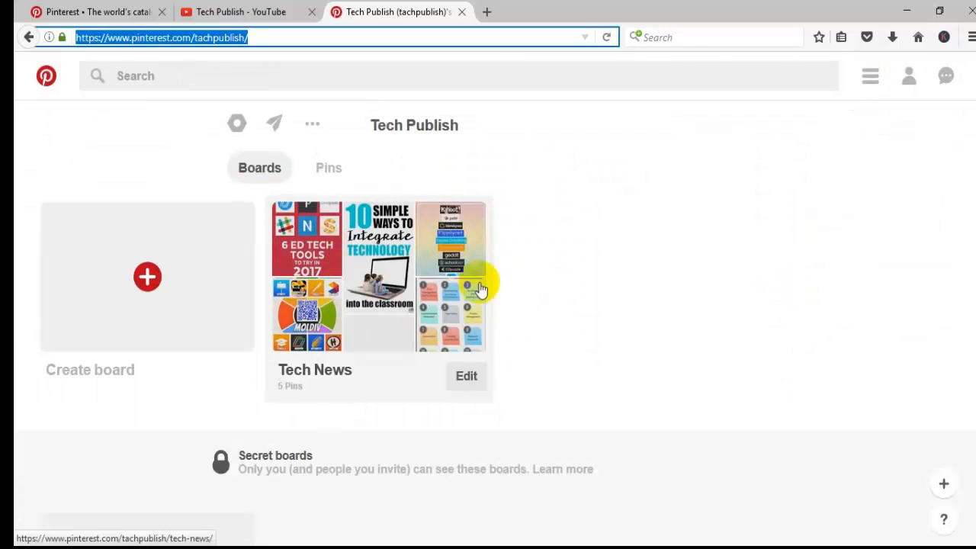